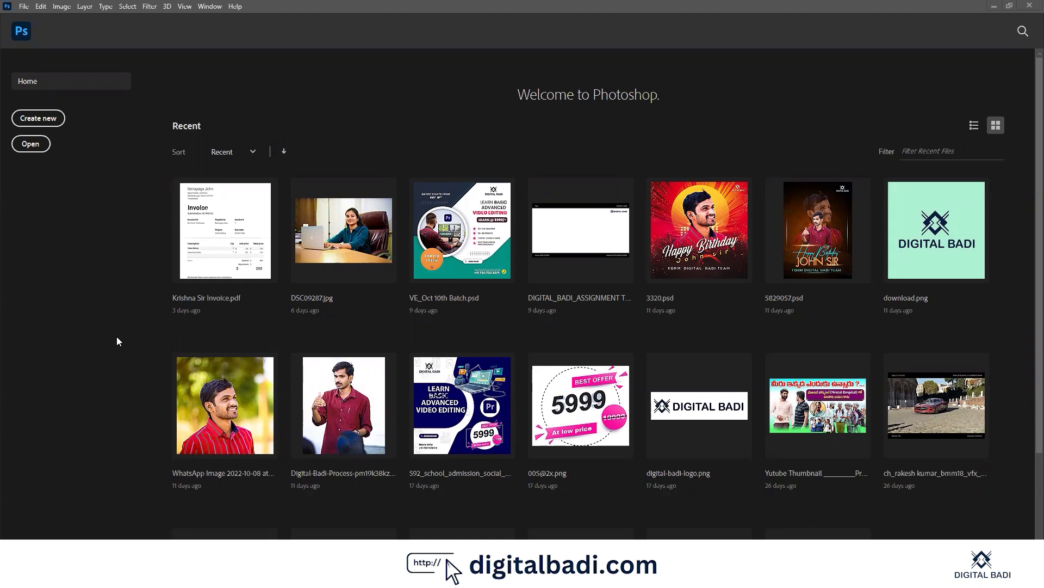
Glance through the File menu and close it without running a command.
scroll(142, 384, "down", 3)
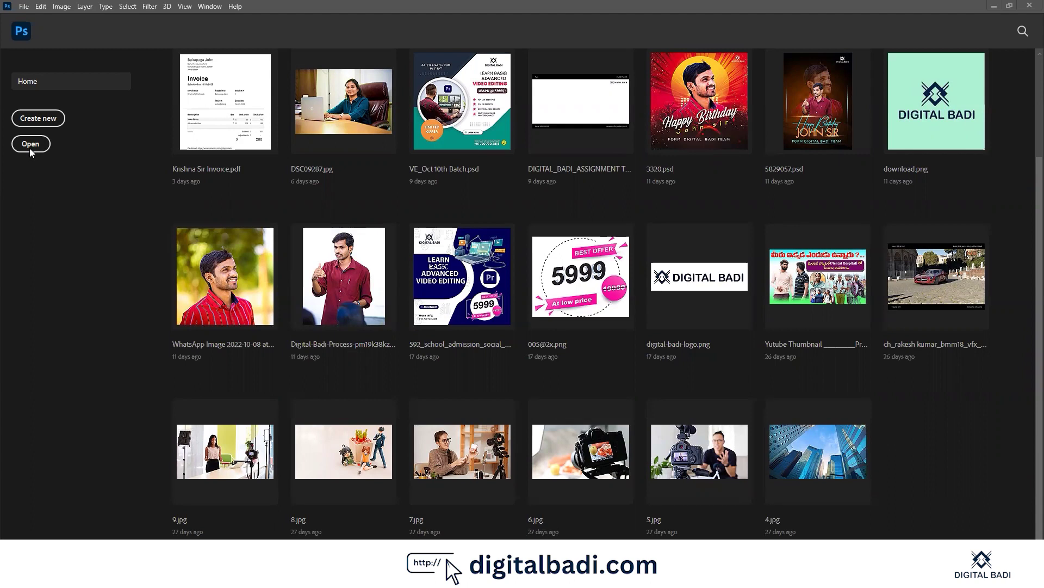
scroll(151, 258, "up", 2)
left_click(25, 7)
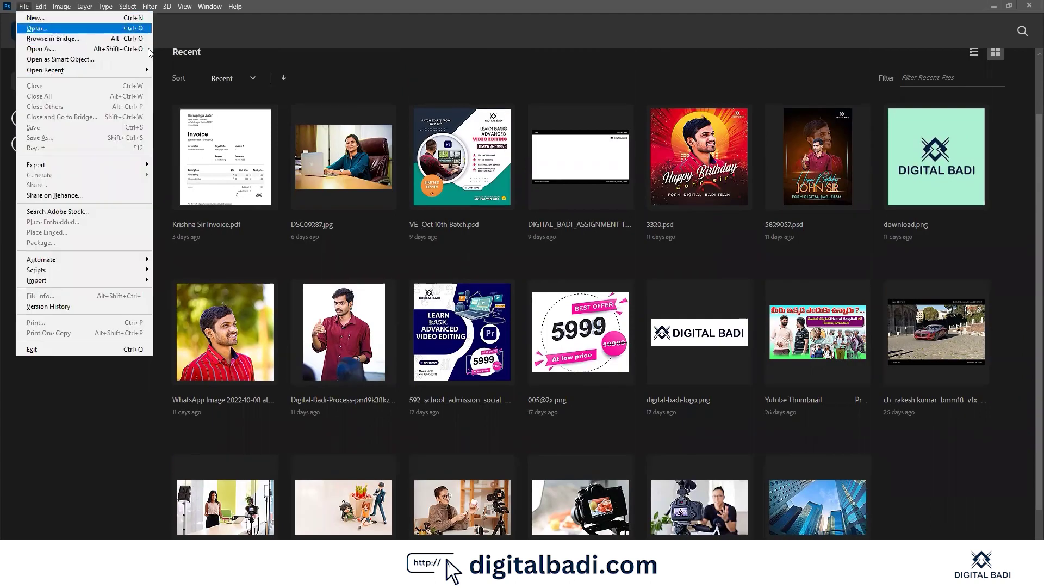
left_click(229, 50)
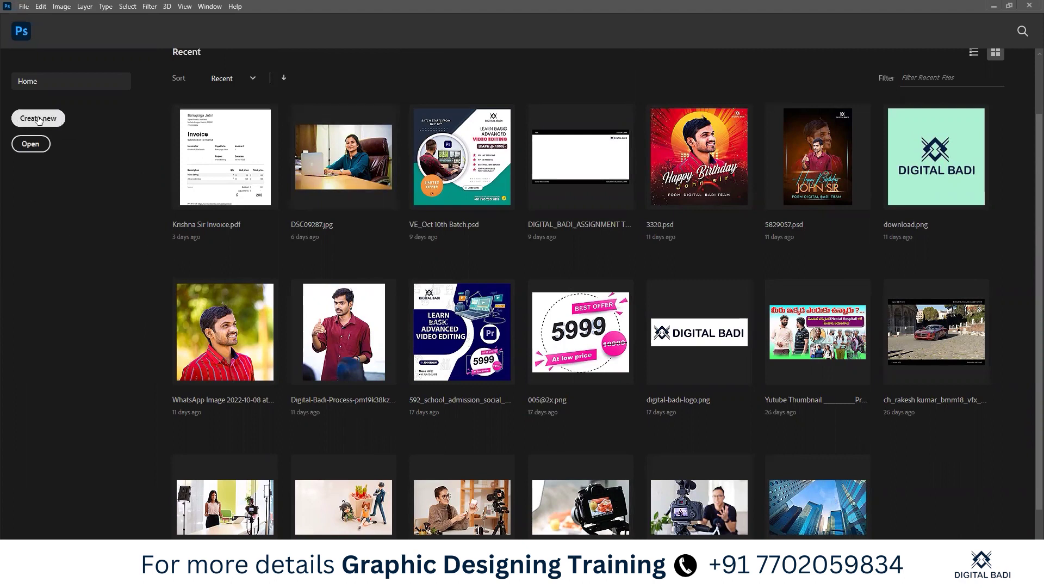
Start a new document and browse the Saved, Photo, Print, Art & Illustration, Mobile and Film & Video presets.
left_click(38, 119)
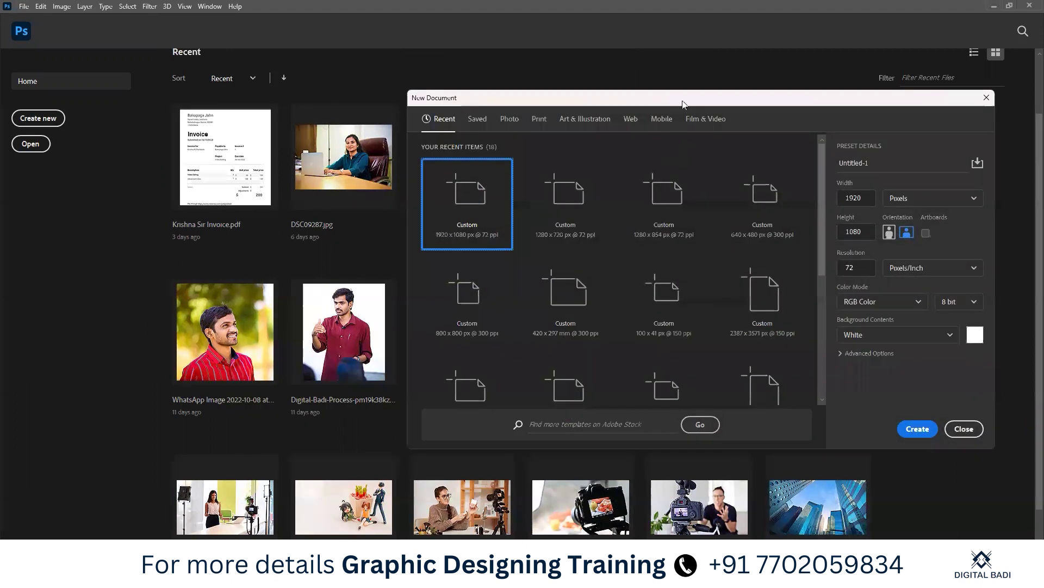
left_click_drag(678, 101, 480, 96)
left_click(280, 114)
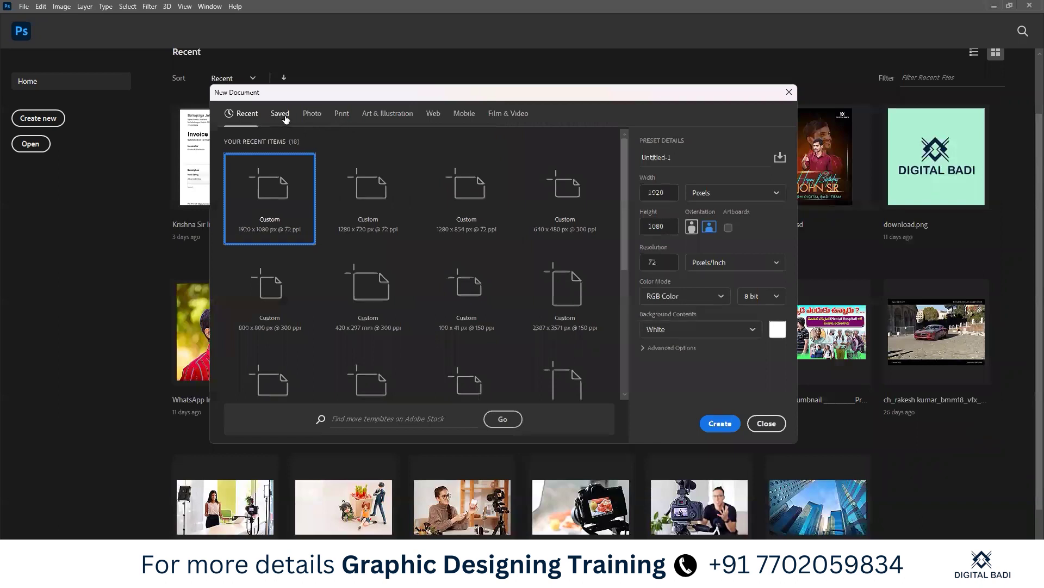
left_click(311, 114)
left_click(387, 114)
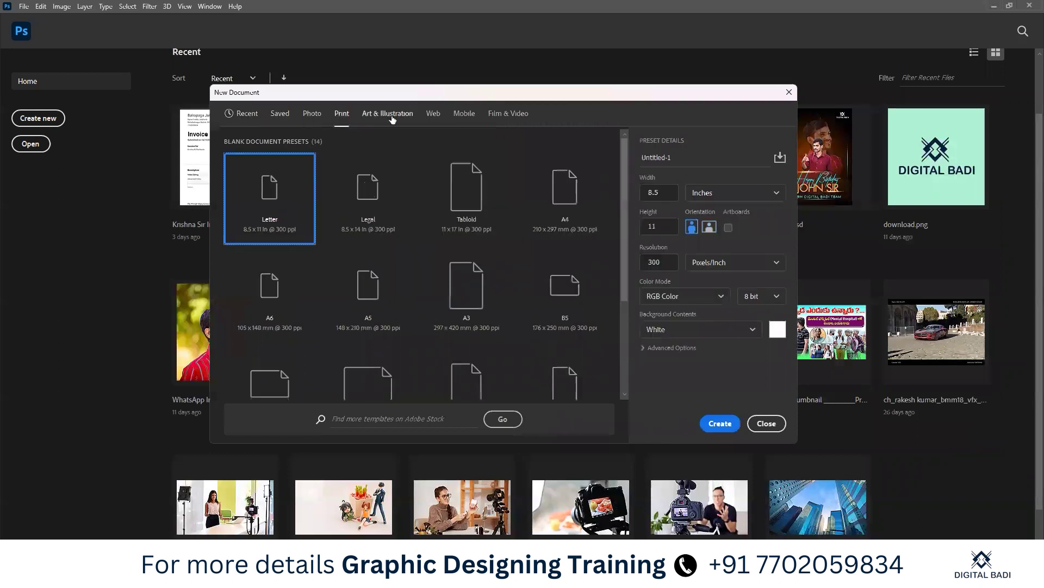
left_click(435, 114)
left_click(464, 115)
left_click(508, 114)
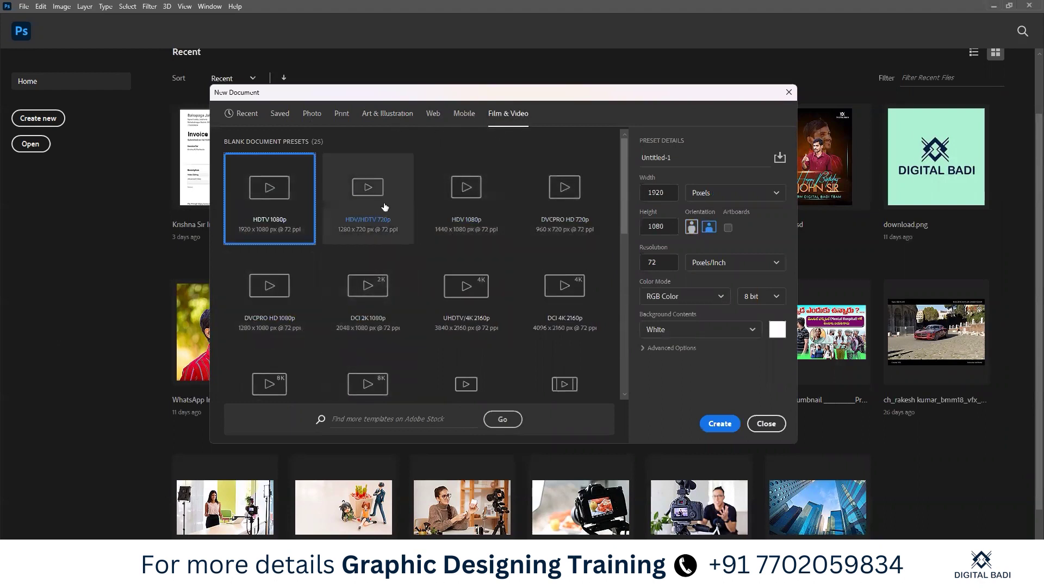
Revisit Mobile, Print, Photo and Recent presets, then settle on Art & Illustration.
left_click(467, 114)
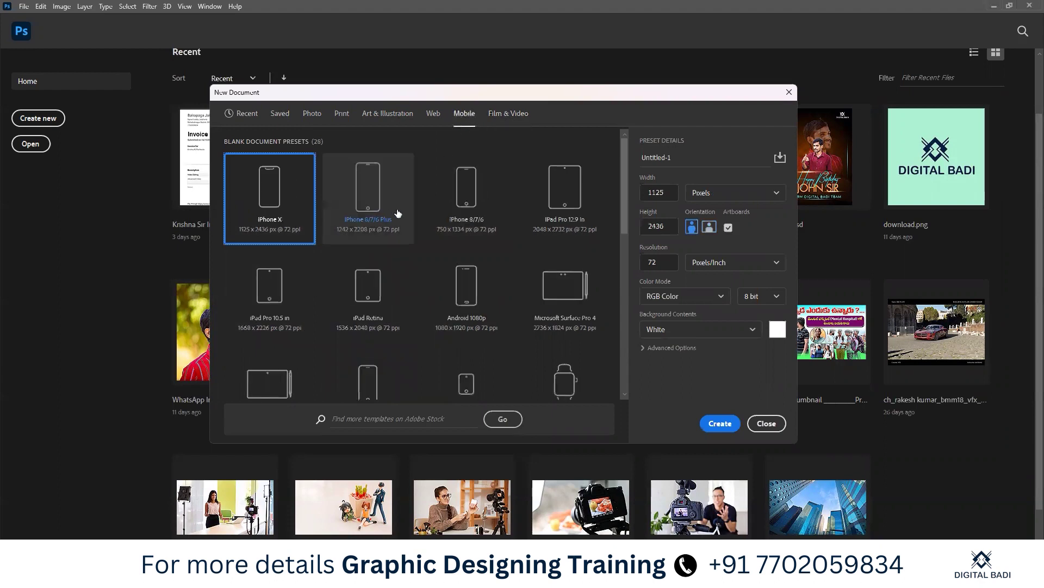
left_click(343, 113)
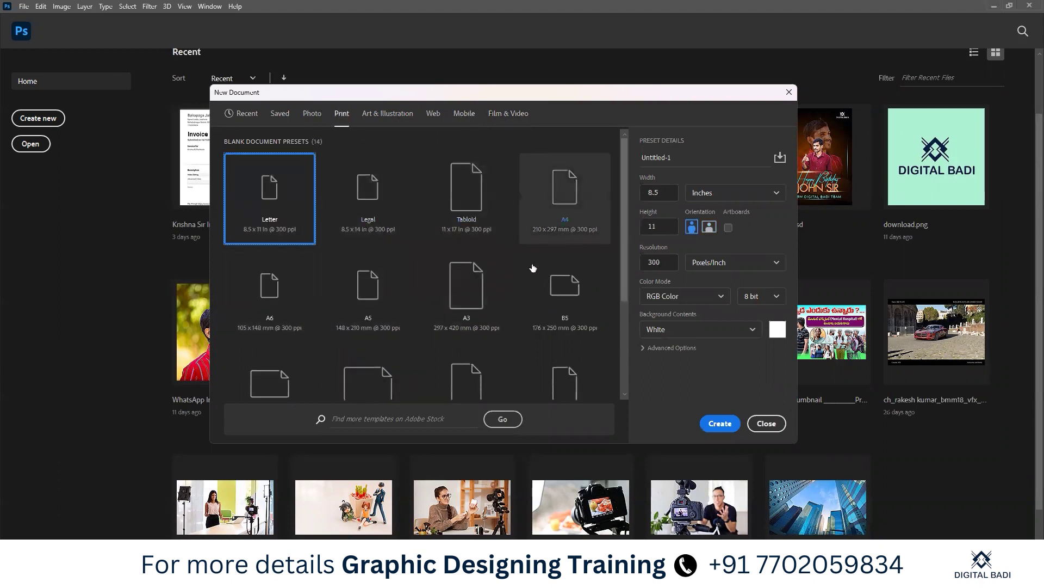
left_click(311, 113)
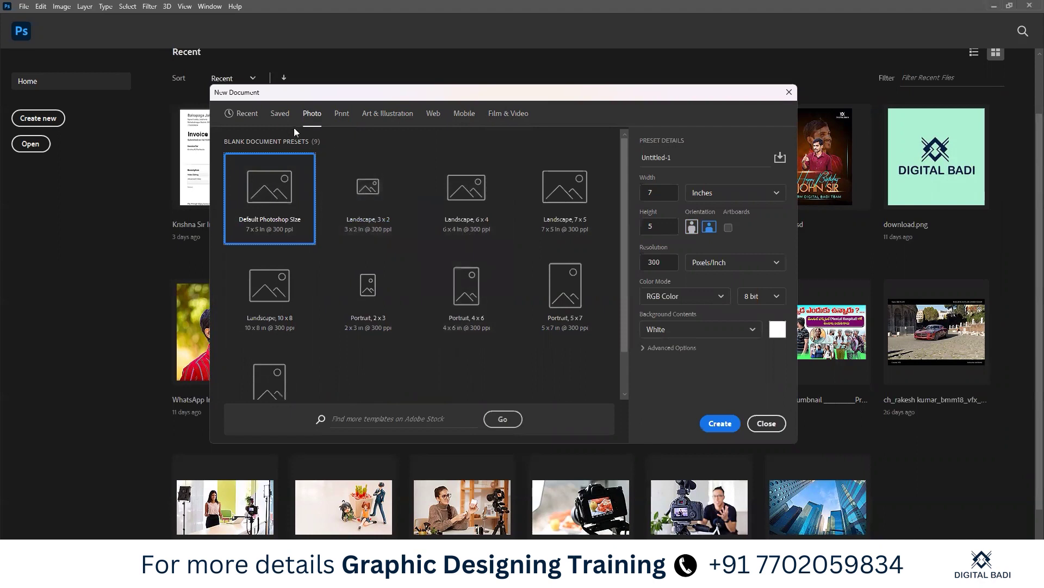
left_click(249, 114)
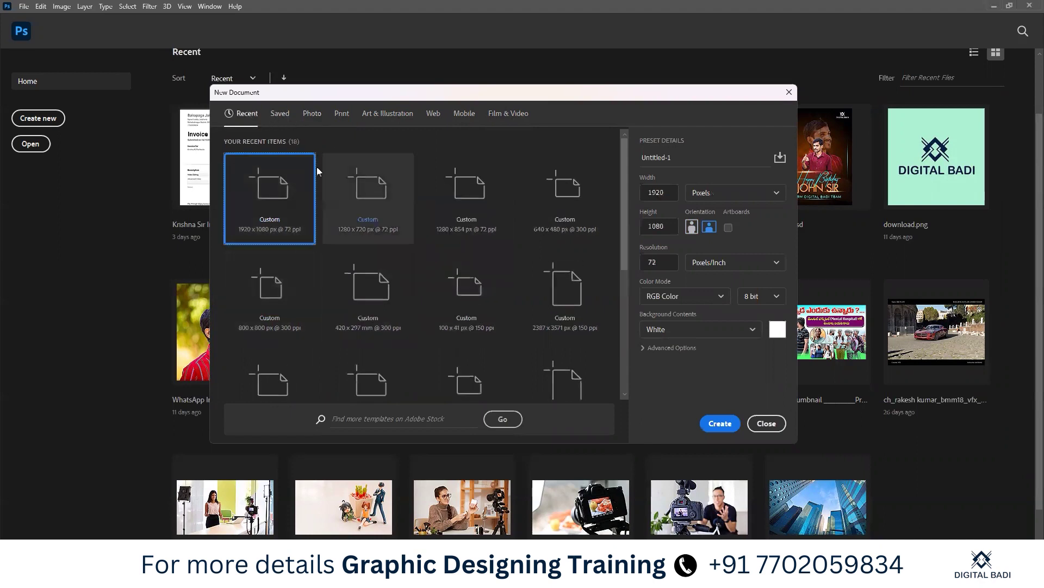
left_click_drag(531, 96, 529, 101)
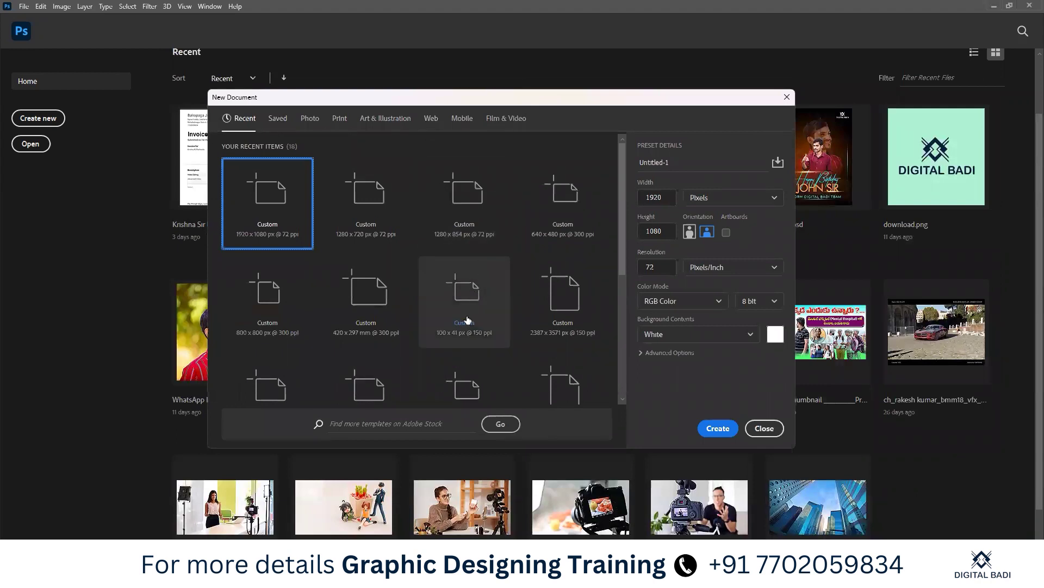
left_click(472, 293)
left_click(391, 121)
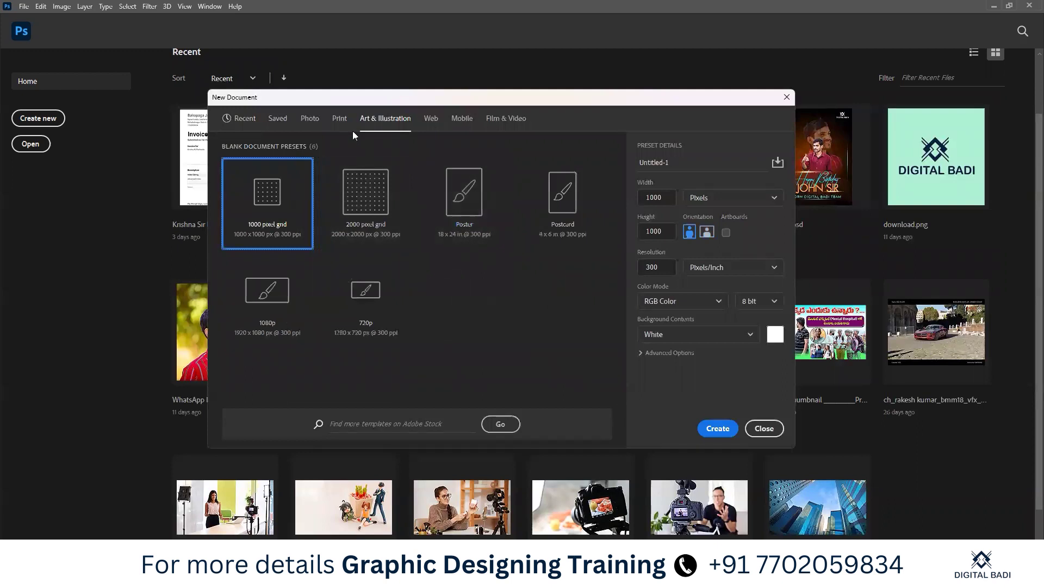
Choose the Print A4 preset, turn it landscape and show its size in pixels (3508 × 2480, 300 ppi).
left_click(336, 119)
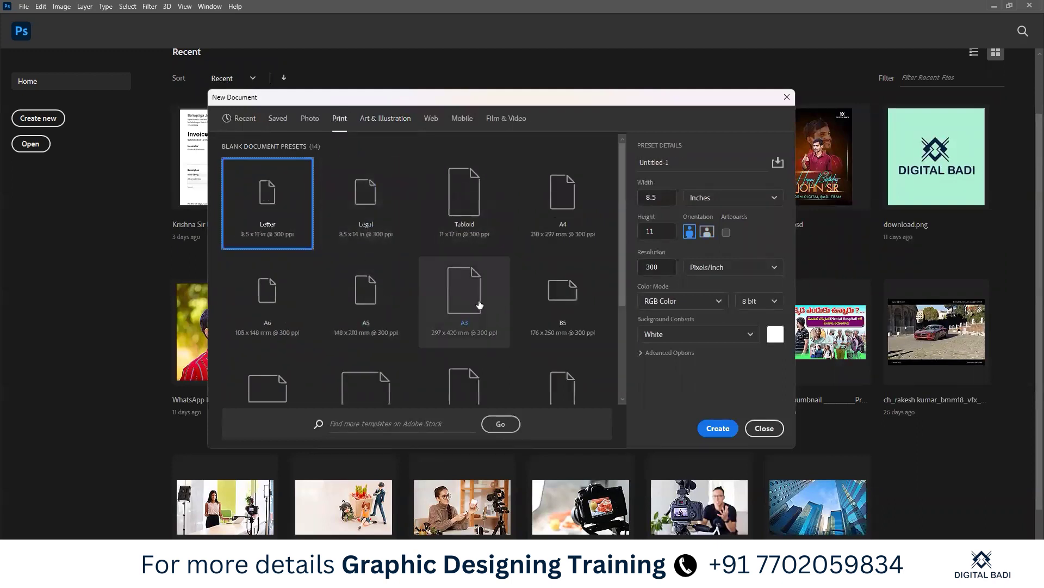
left_click(460, 306)
left_click(536, 225)
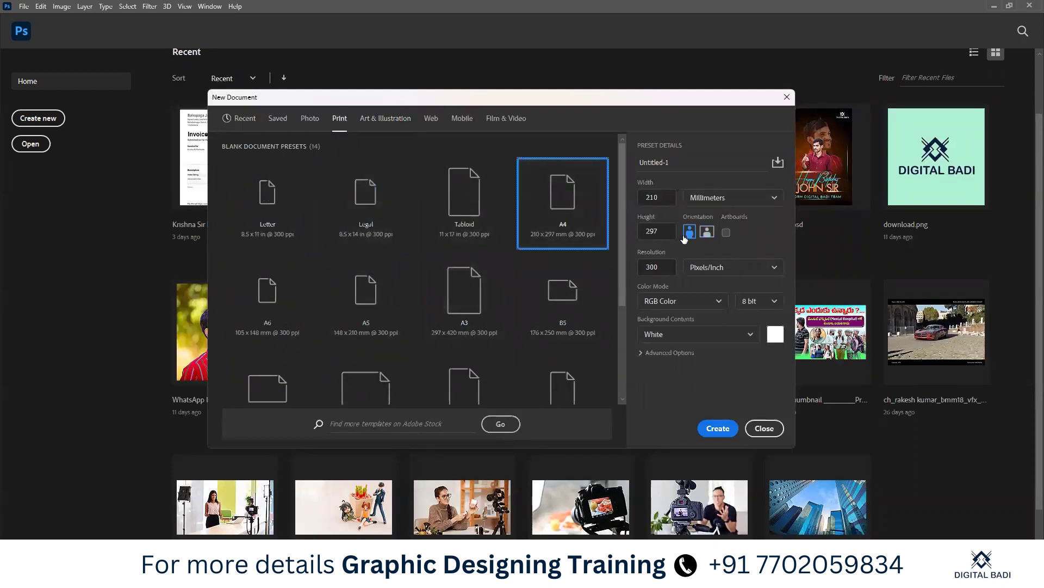
left_click(708, 232)
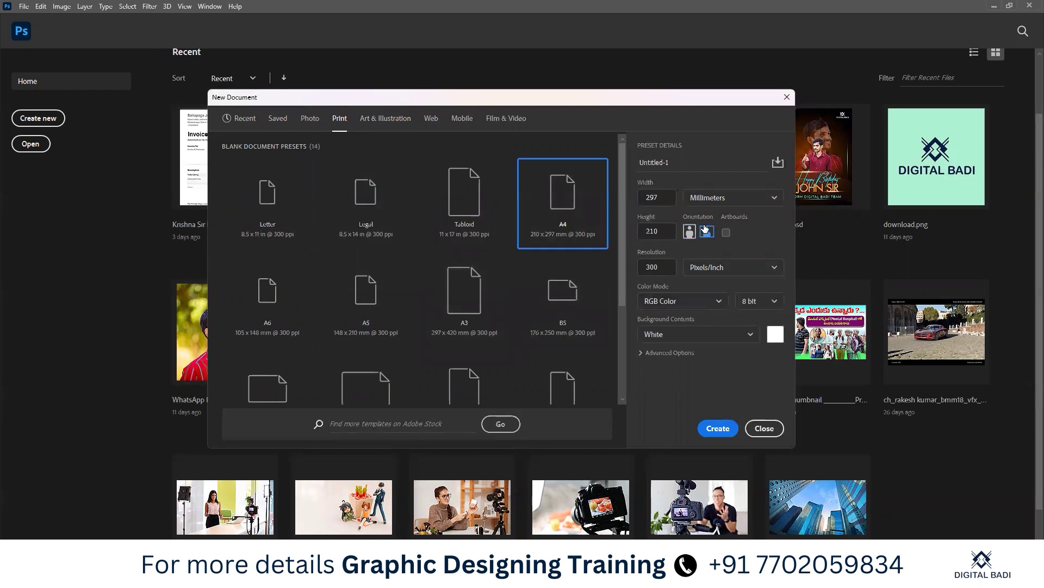
left_click(728, 198)
left_click(723, 214)
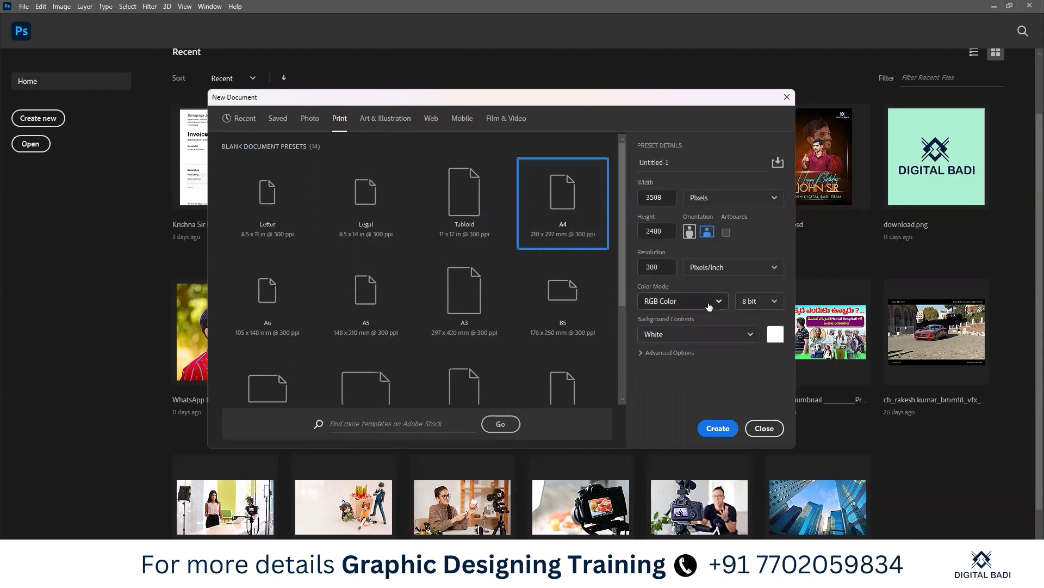
Keep RGB Color mode and a White background, and create the 3508 × 2480 Untitled-1 canvas.
left_click(685, 302)
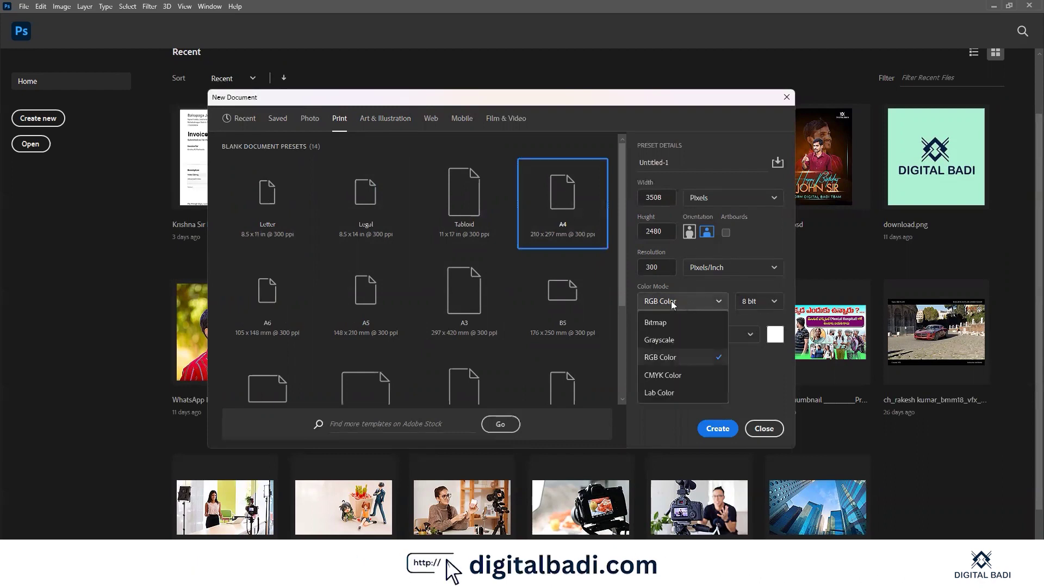
left_click(699, 287)
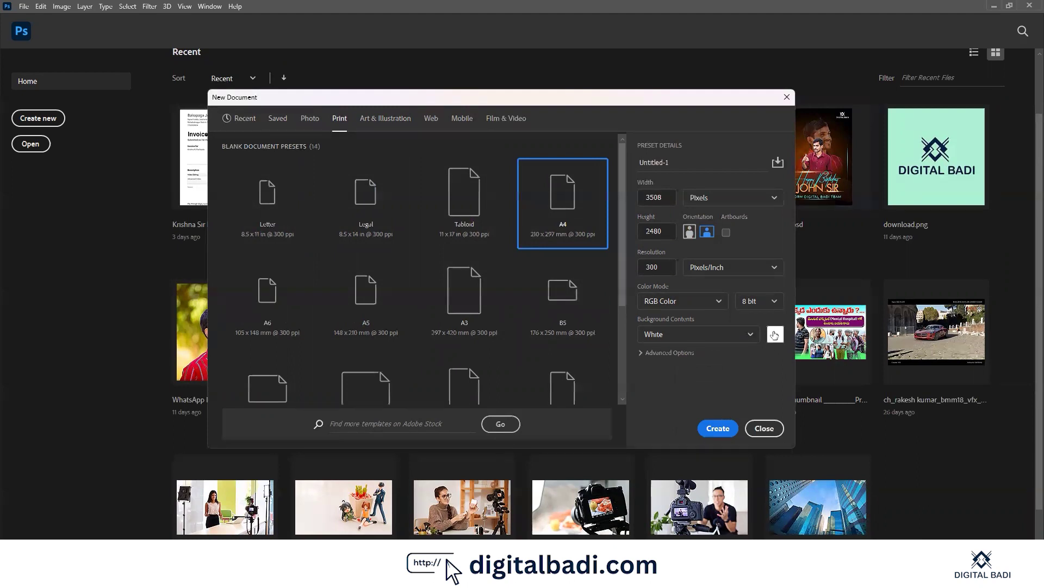
left_click(749, 334)
left_click(711, 429)
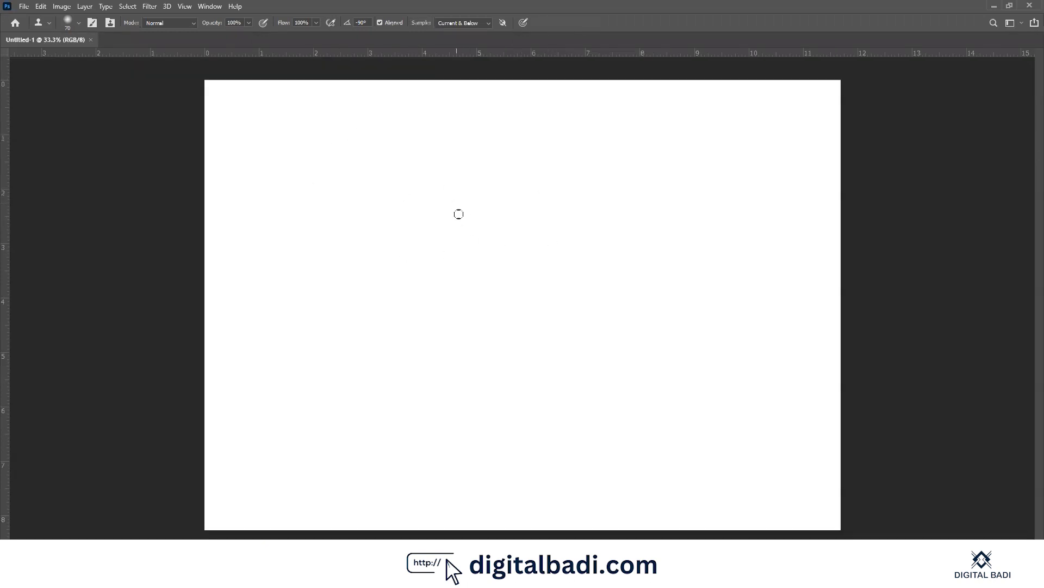
Switch to the Move tool with V and show the Window menu.
key("v")
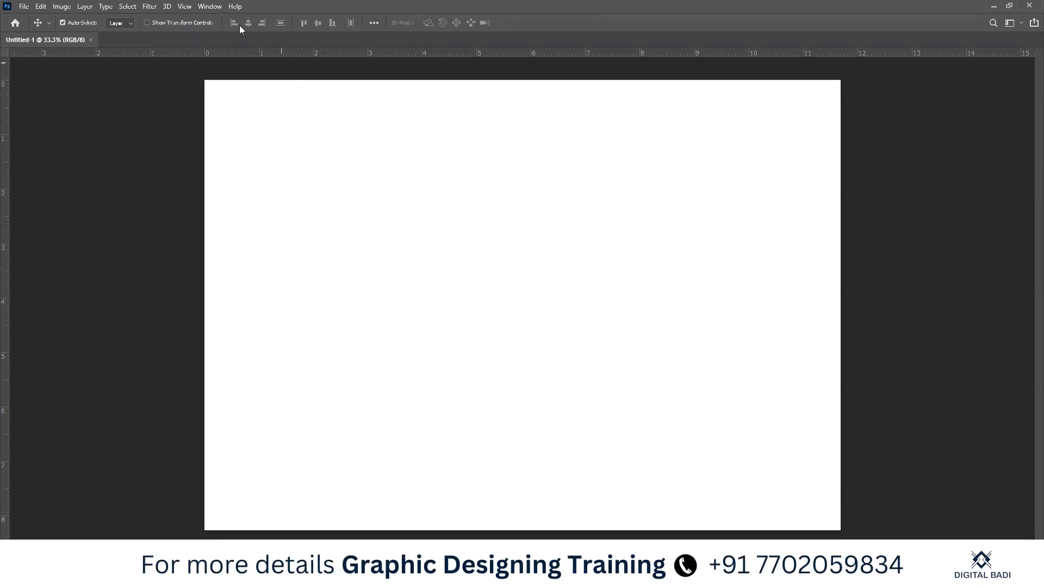
left_click(216, 6)
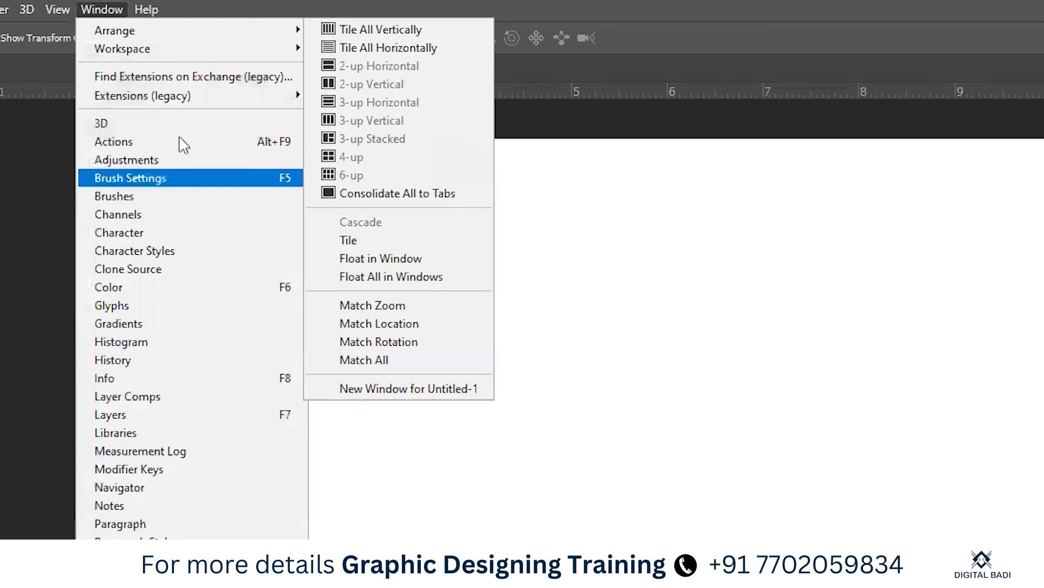
Reset the Essentials workspace and bring up Save As for Untitled-1.
mouse_move(123, 48)
left_click(438, 168)
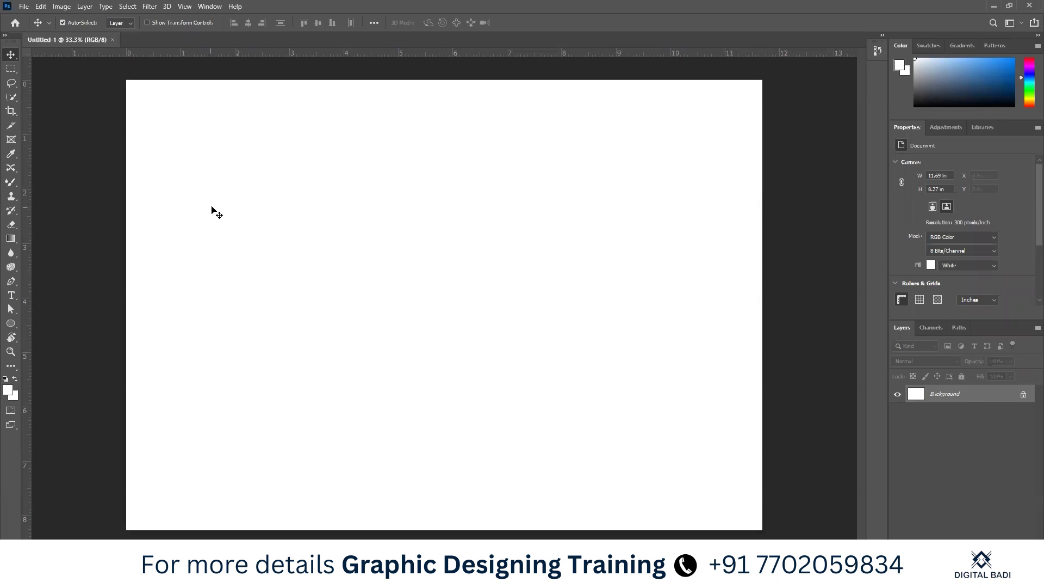
left_click(24, 6)
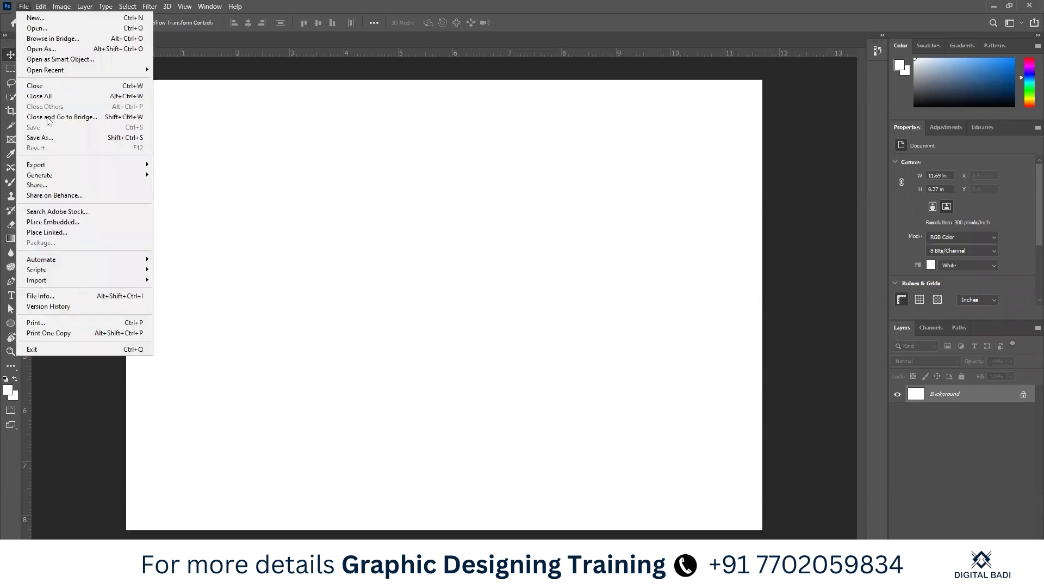
left_click(51, 140)
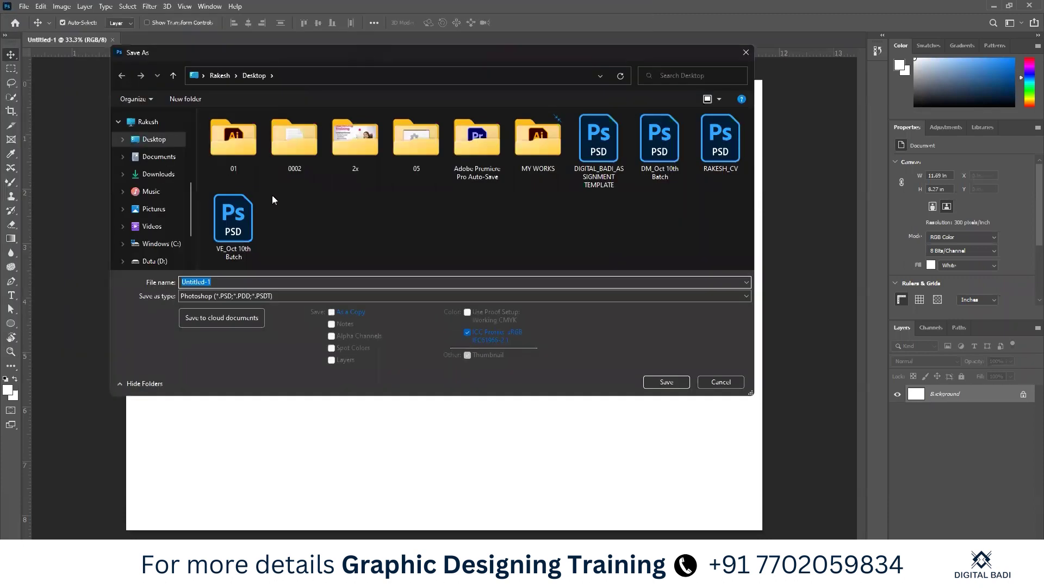
Check the Untitled-1 file name and Photoshop format, then cancel without saving.
left_click(229, 281)
left_click(229, 297)
left_click(281, 296)
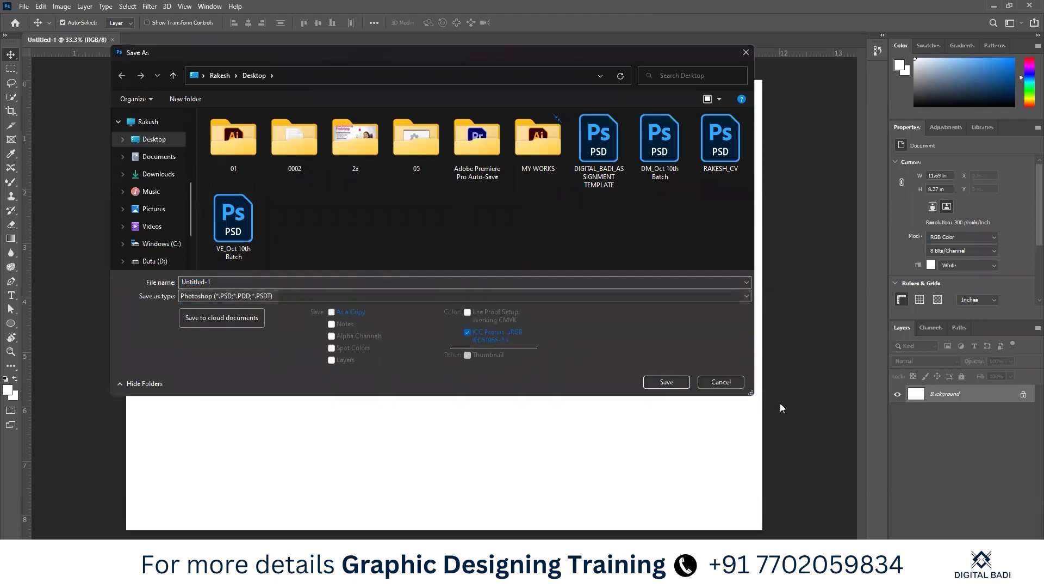
left_click(719, 382)
scroll(521, 315, "down", 1)
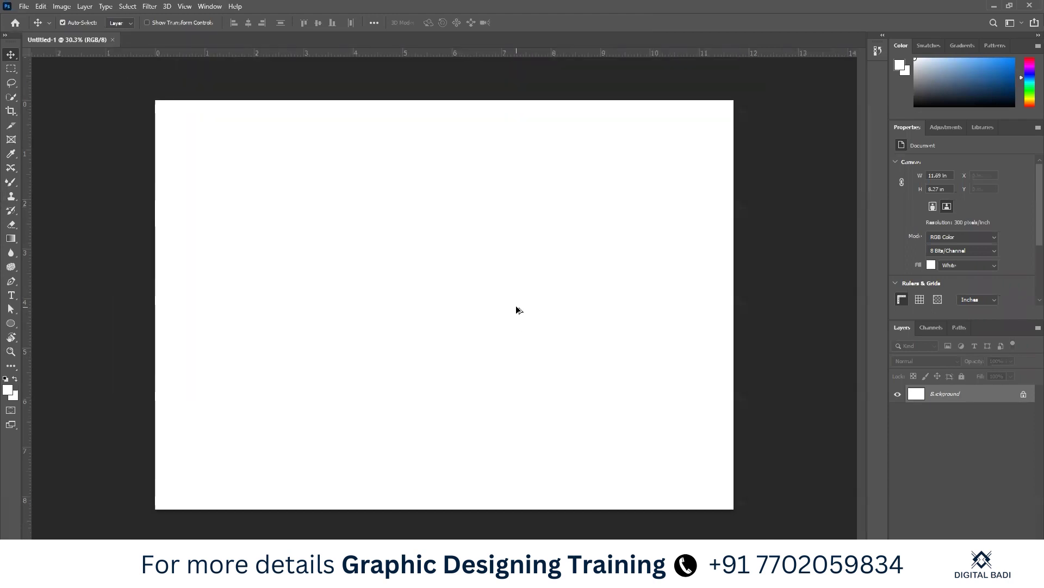